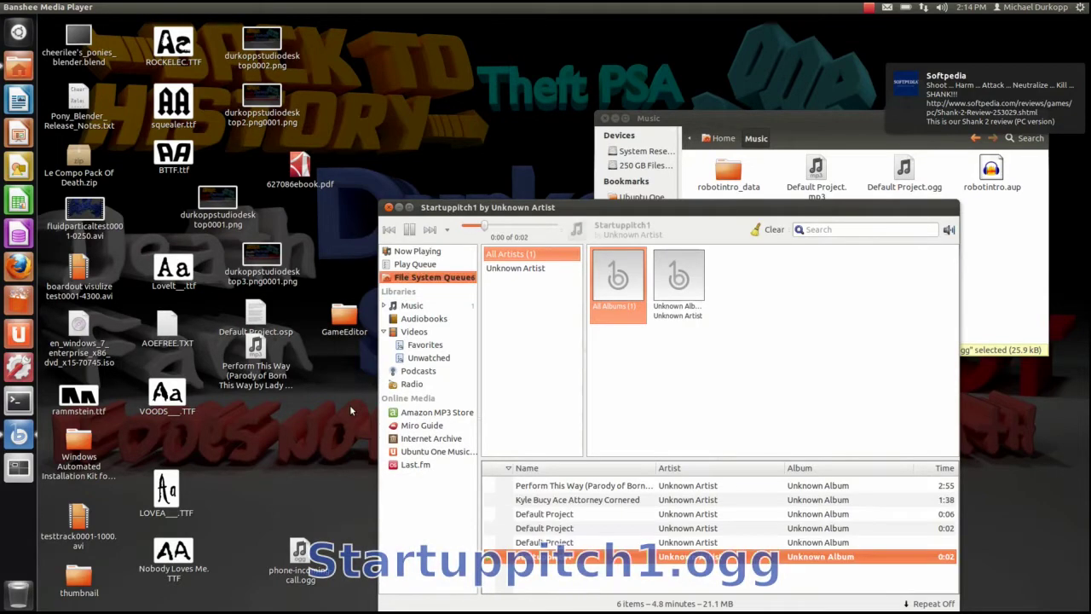
- Close the Banshee media player and launch the WinFF converter
click(388, 206)
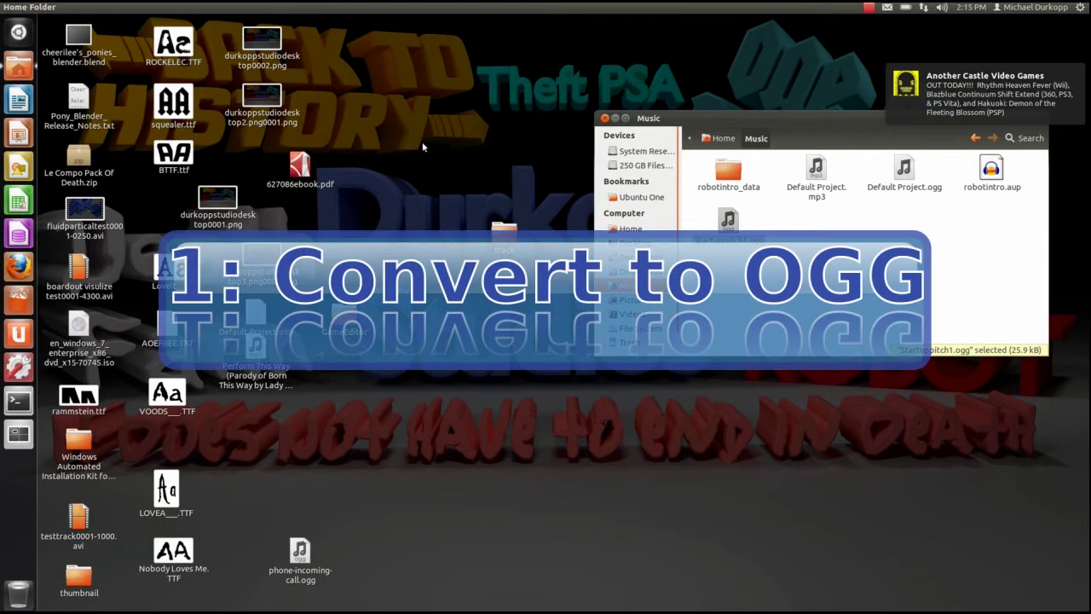
click(421, 144)
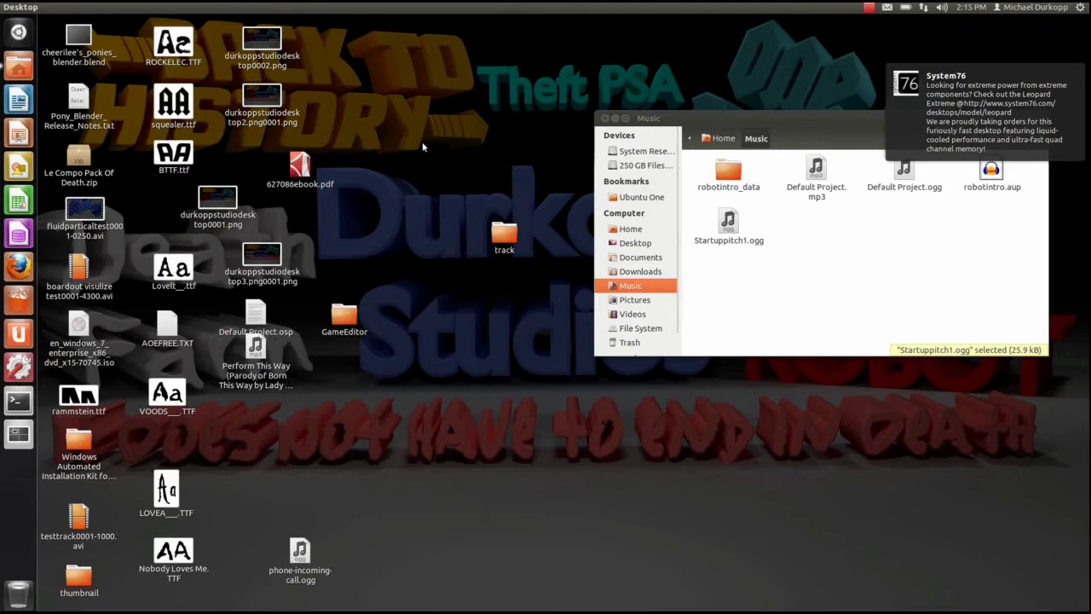
key(super)
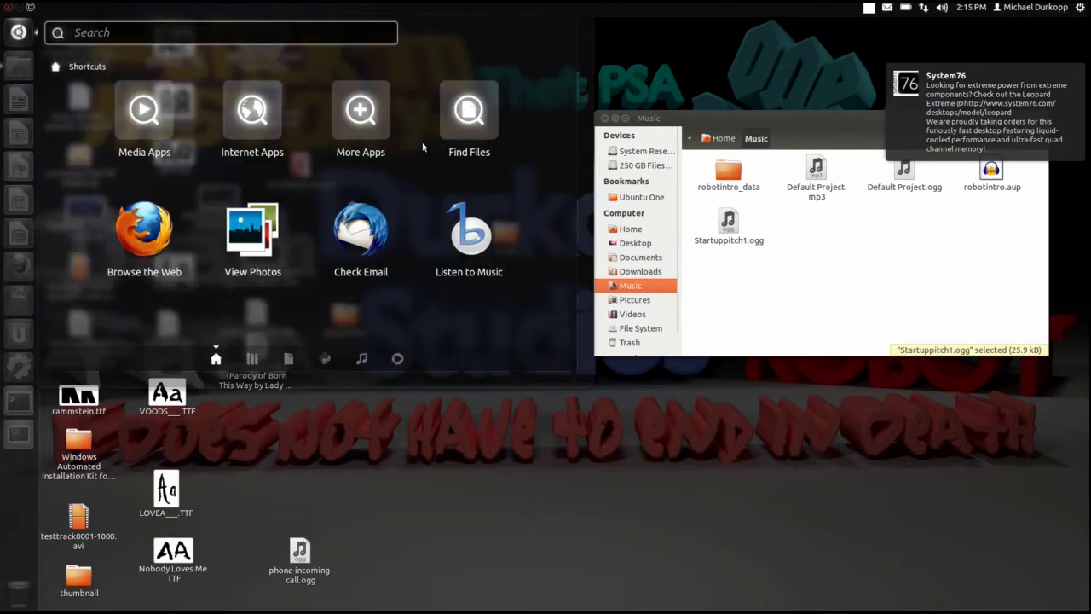
text(win)
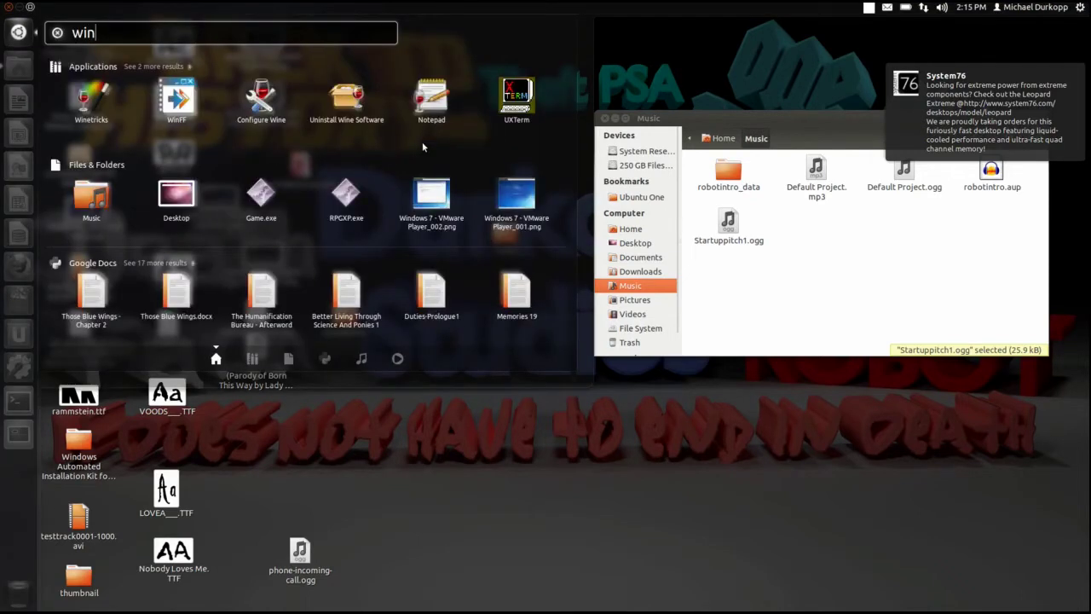
click(175, 98)
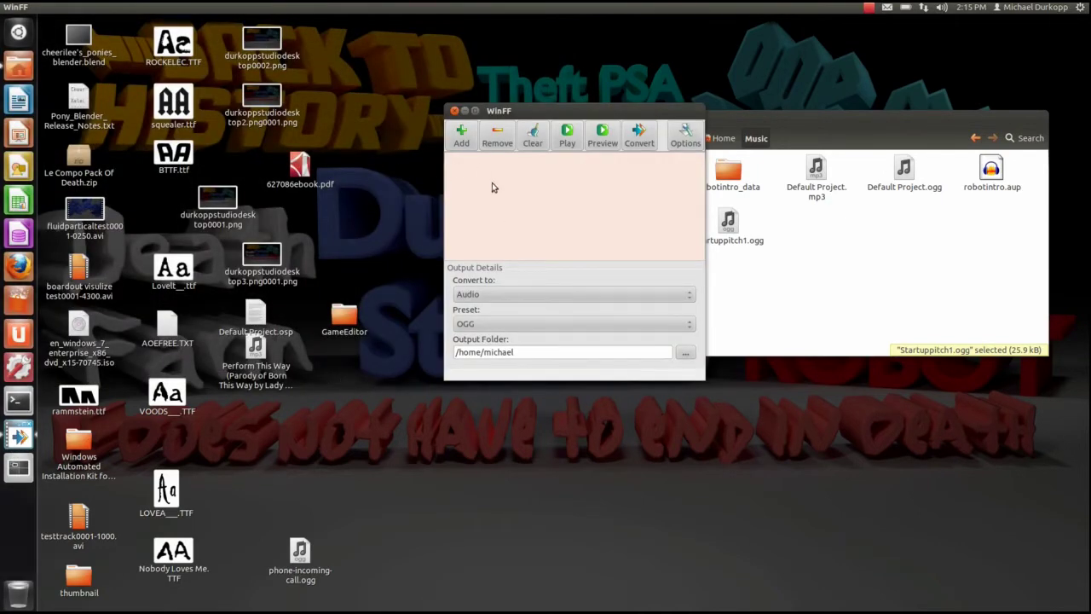
- Review the Audio conversion type, the OGG preset and the output folder choices in WinFF, and close the converter
click(538, 295)
click(538, 295)
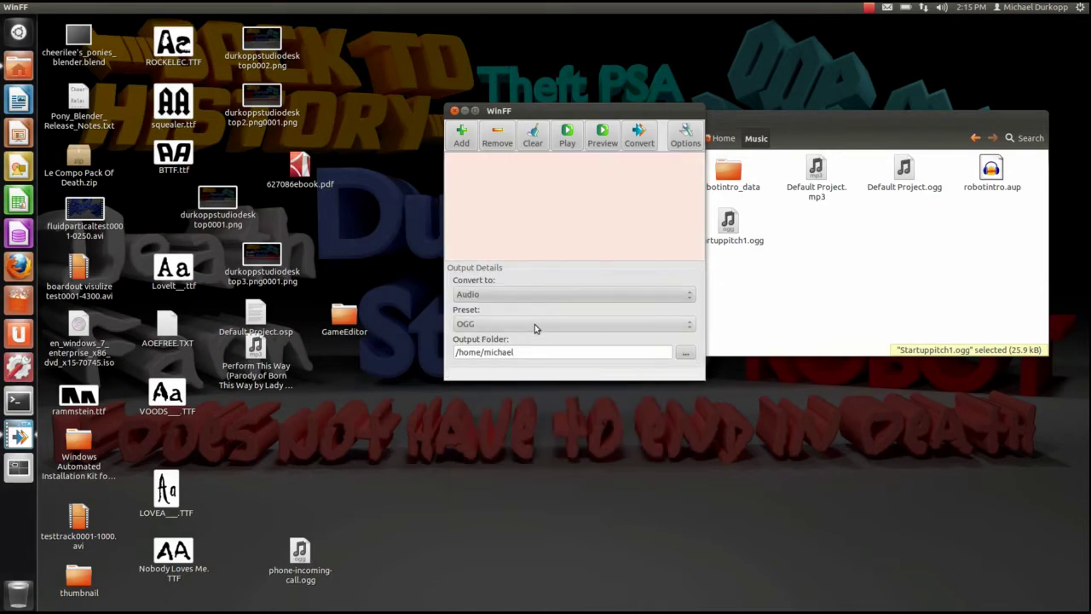
click(535, 324)
click(626, 376)
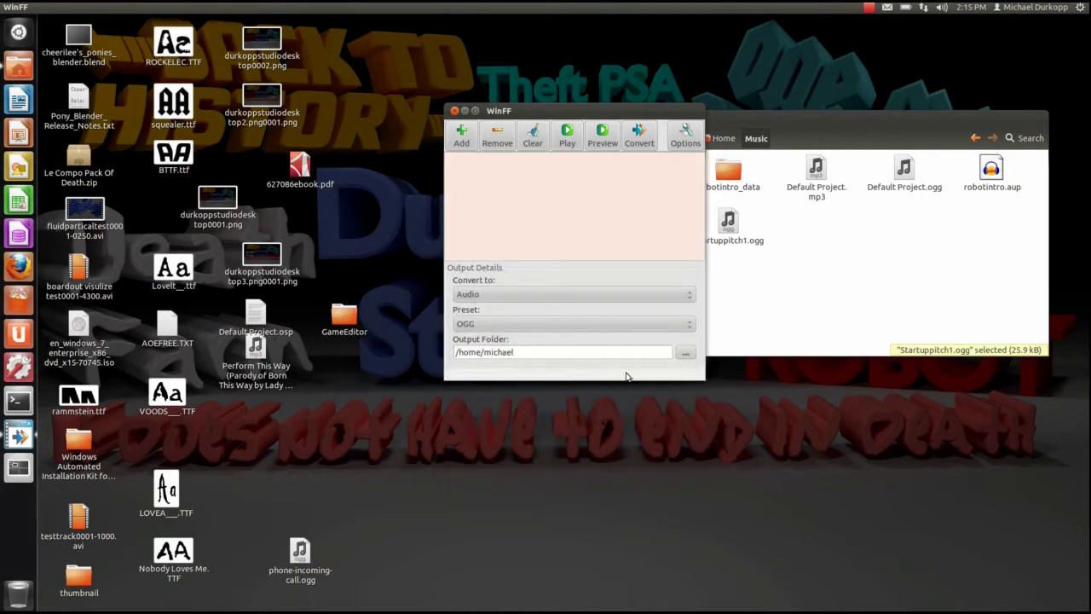
click(686, 352)
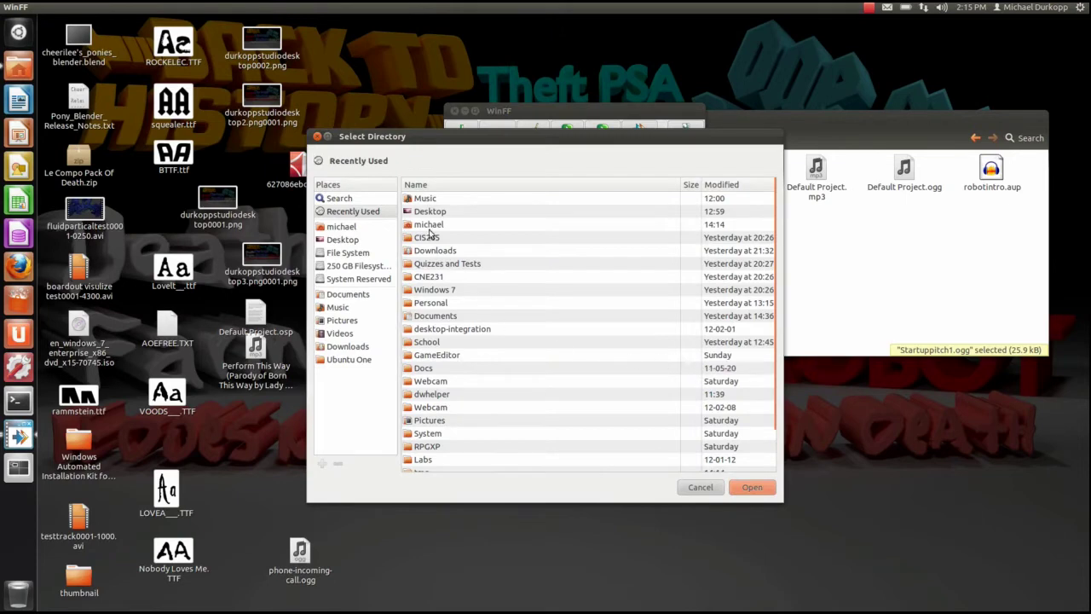
click(316, 136)
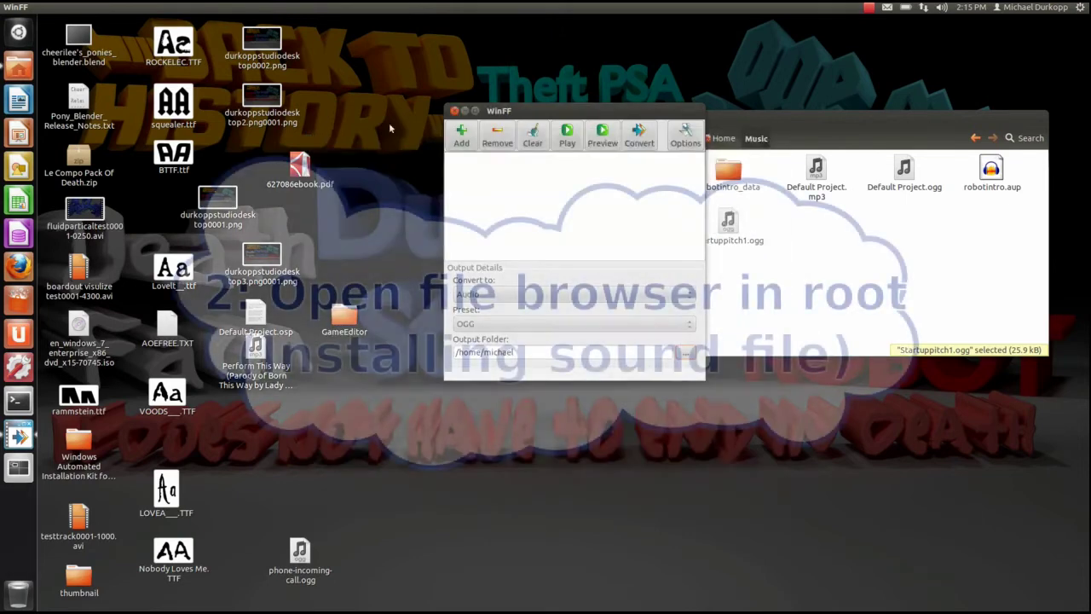
click(455, 111)
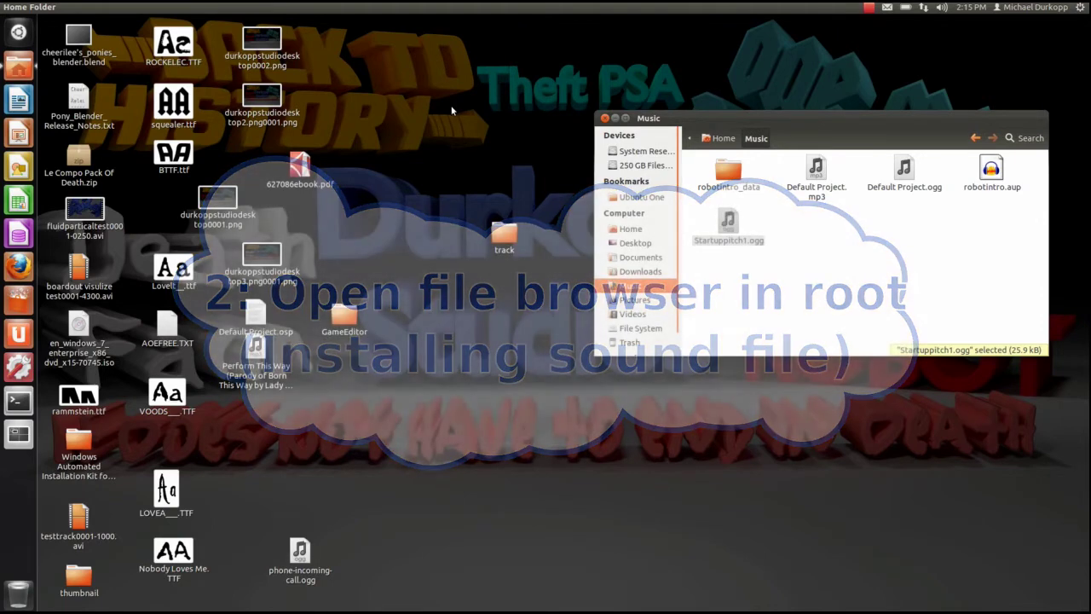
- Run "sudo nautilus" in a terminal and enter the account password to open a root file browser
click(20, 403)
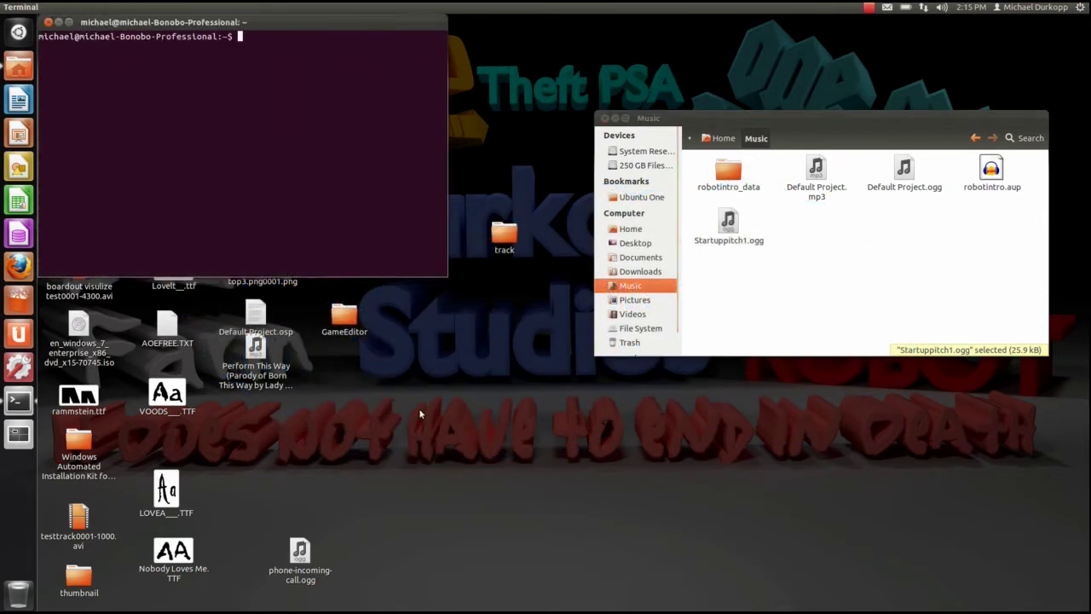
text(sudo nautilus)
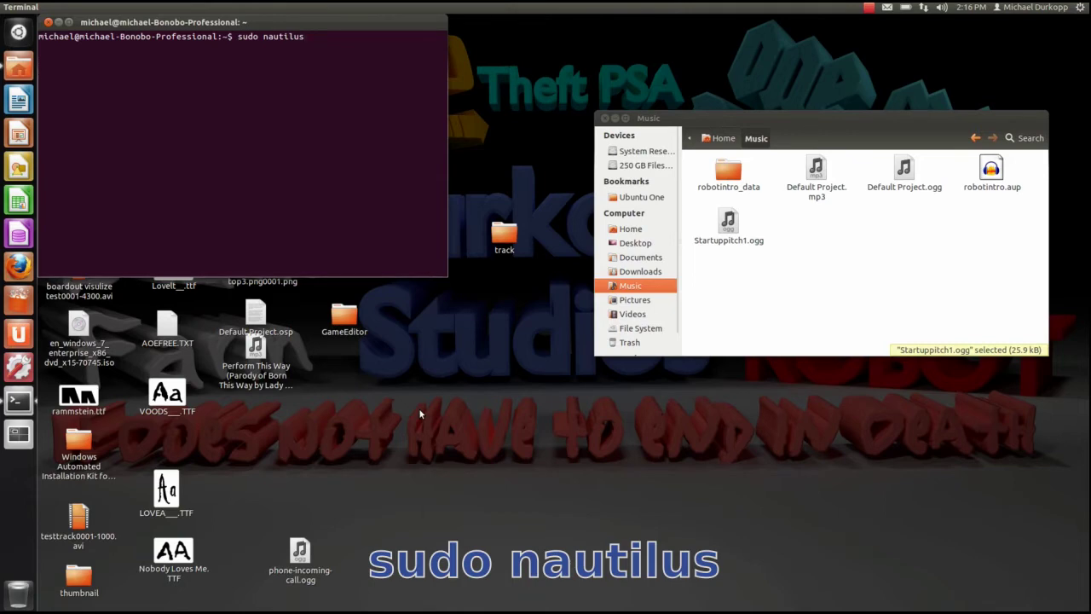
key(Return)
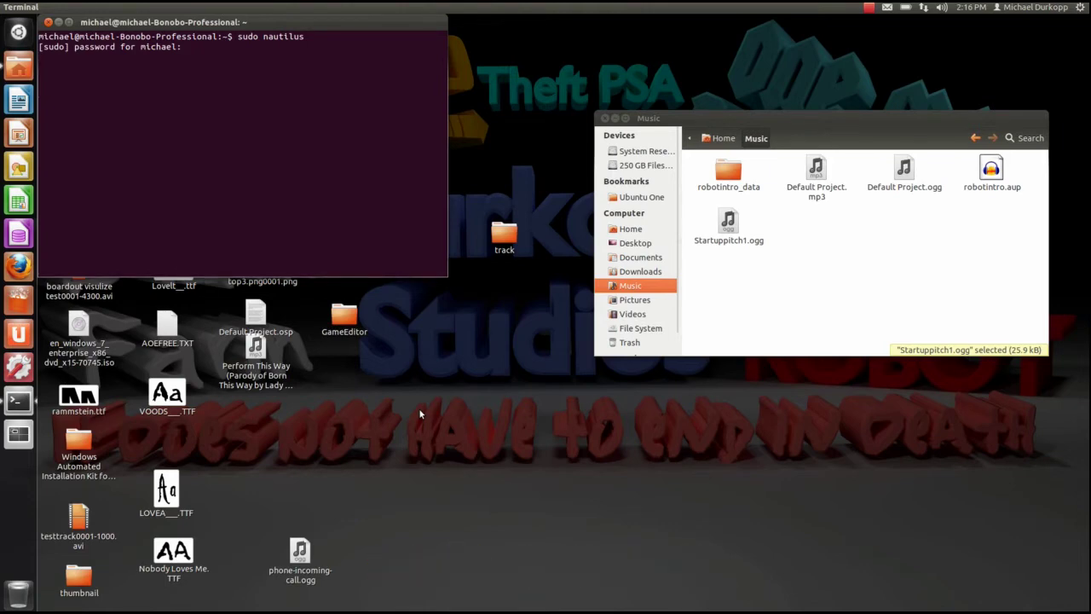
key(Return)
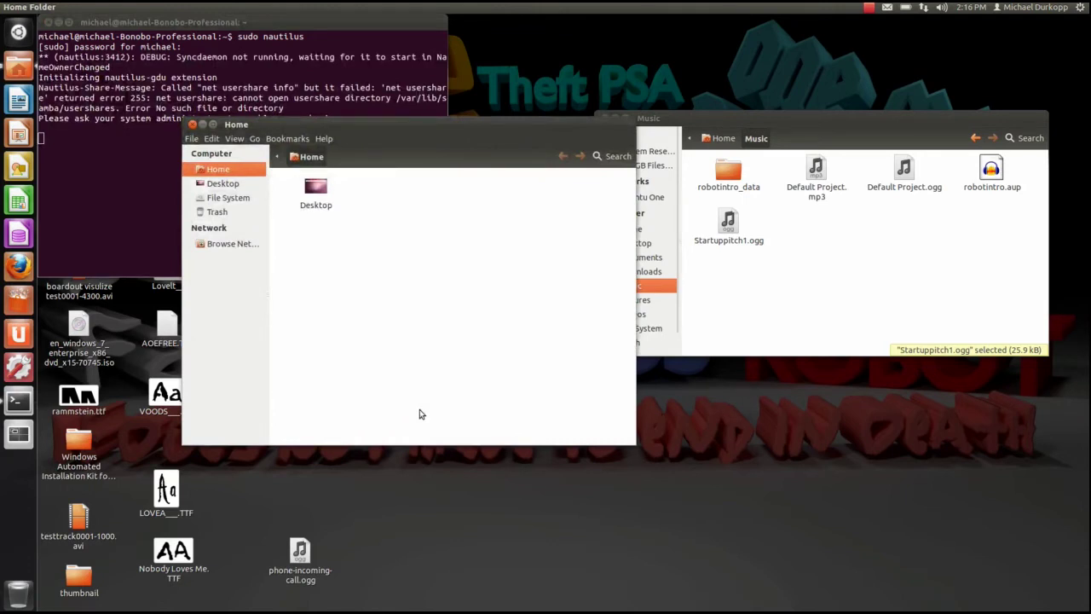
- Browse to the folder /usr/share/sounds/ubuntu/stereo in the root file browser
click(228, 199)
scroll(437, 376, down, 1)
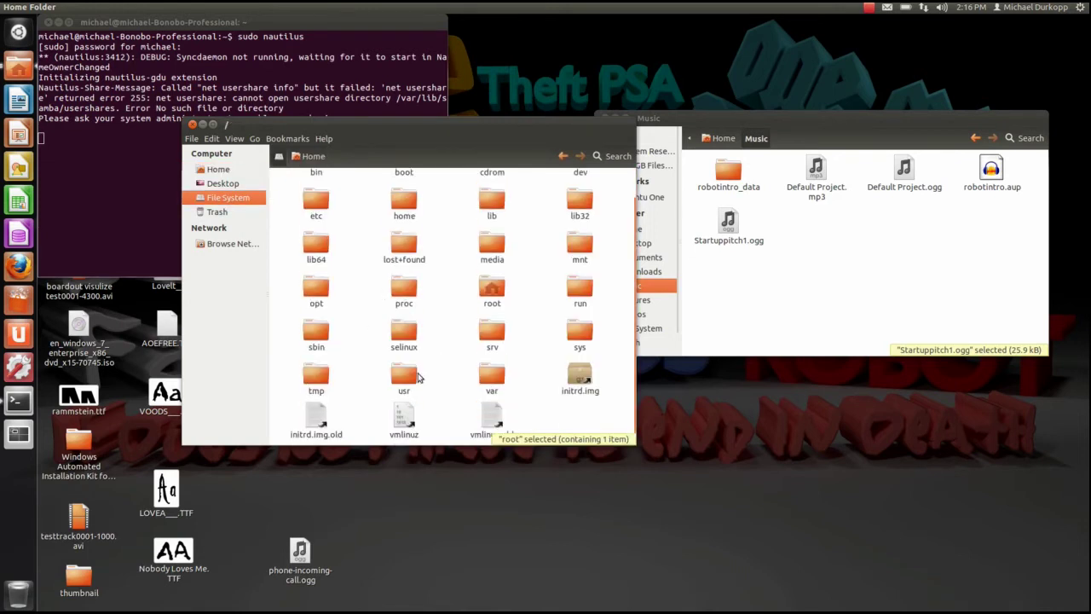
double_click(406, 375)
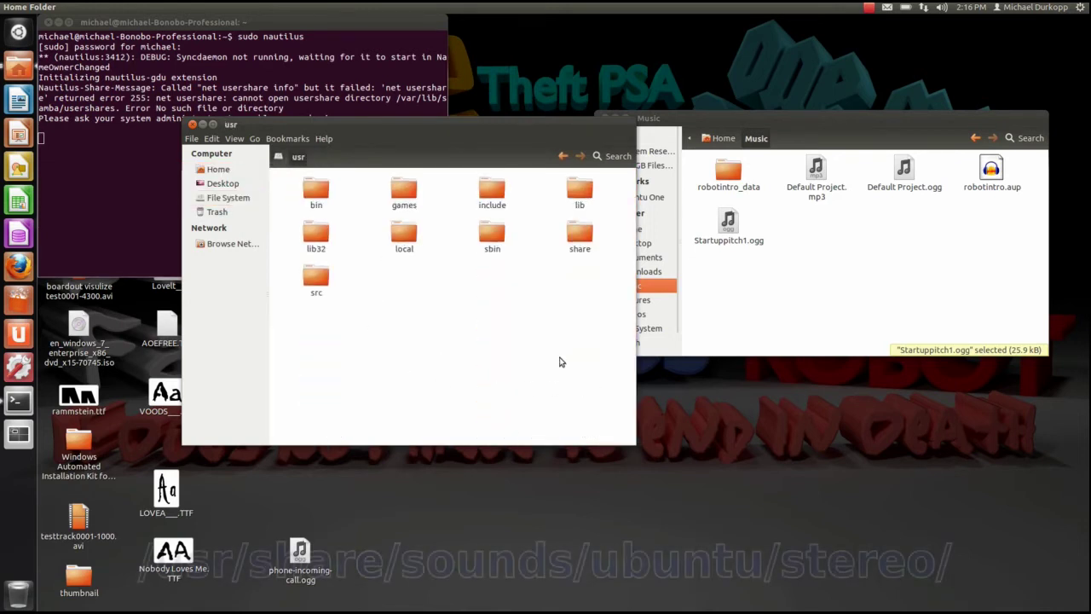
double_click(578, 238)
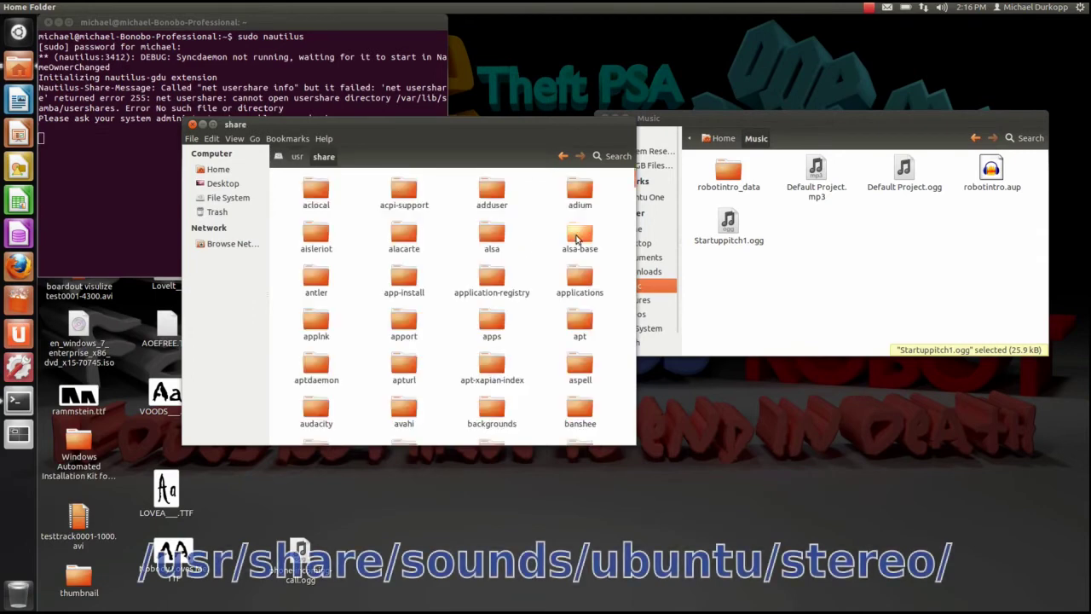
text(sounds)
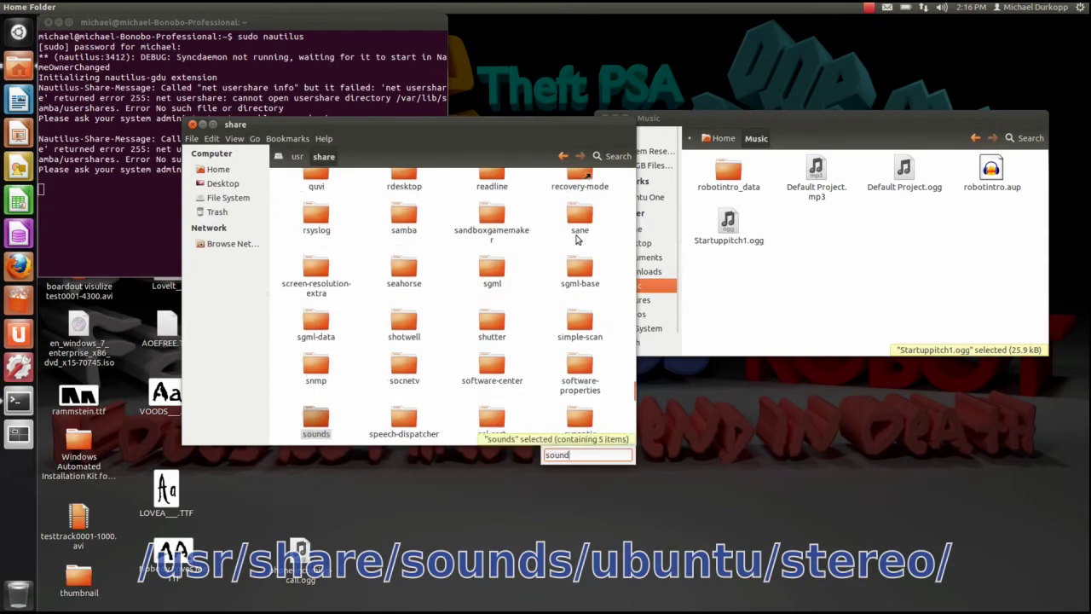
double_click(316, 420)
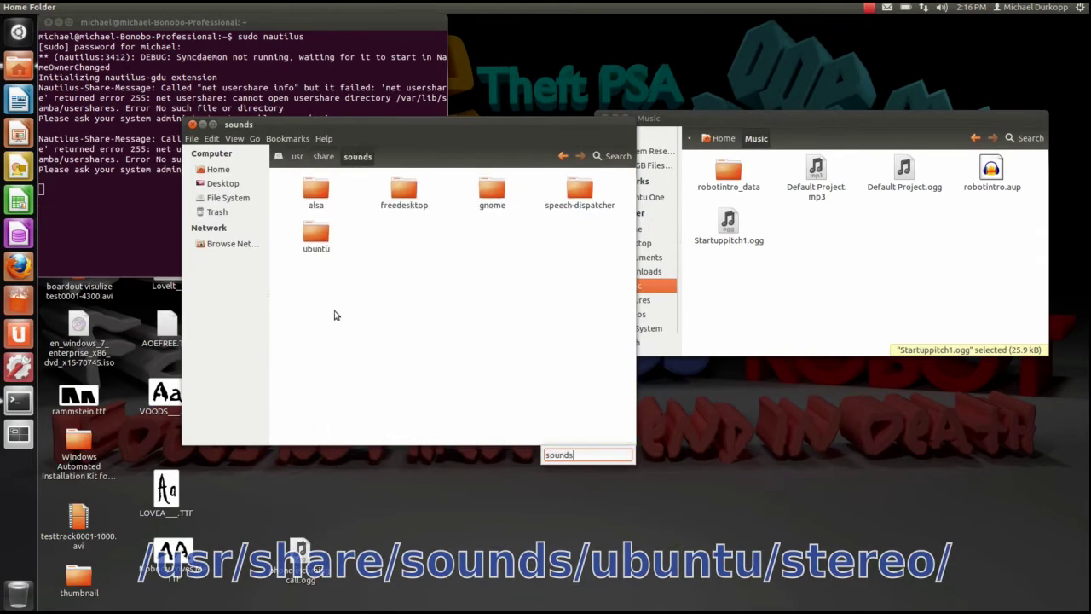
double_click(317, 240)
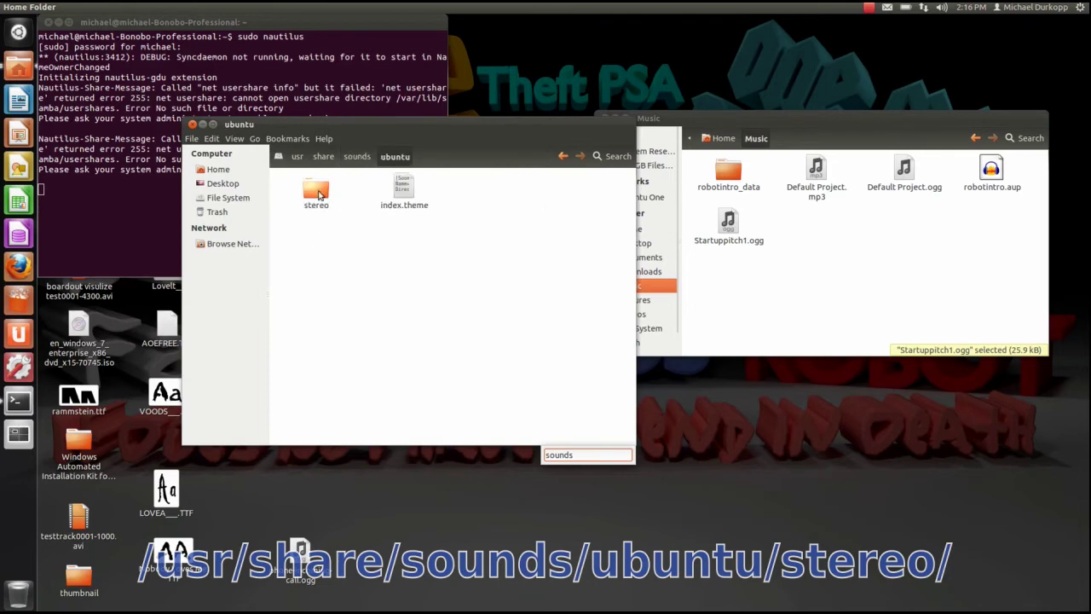
double_click(317, 192)
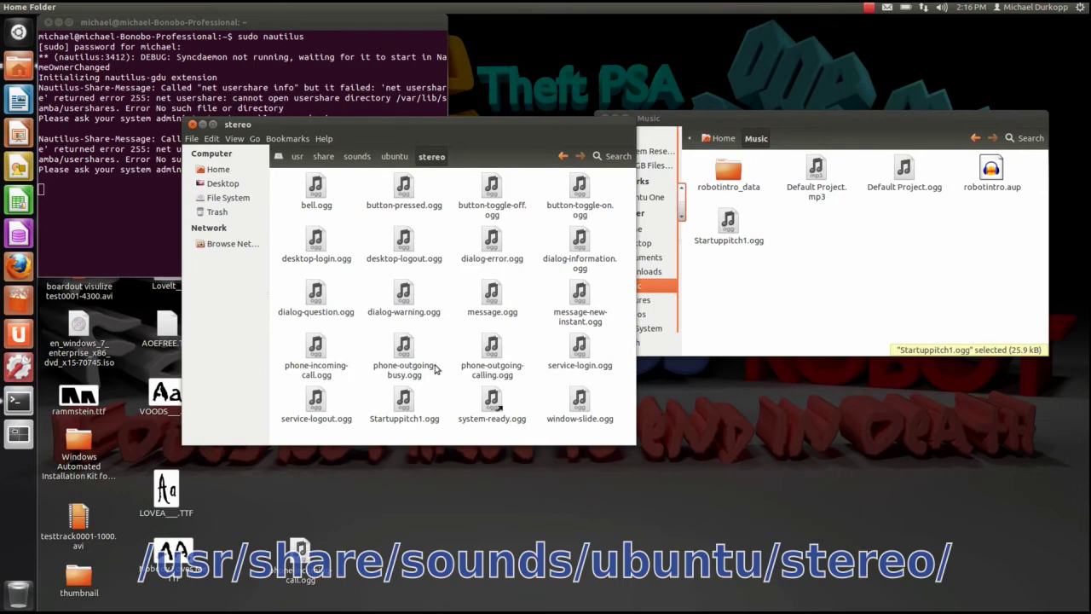
- Copy Startuppitch1.ogg from the Music folder and return to the root file browser's stereo folder
right_click(731, 224)
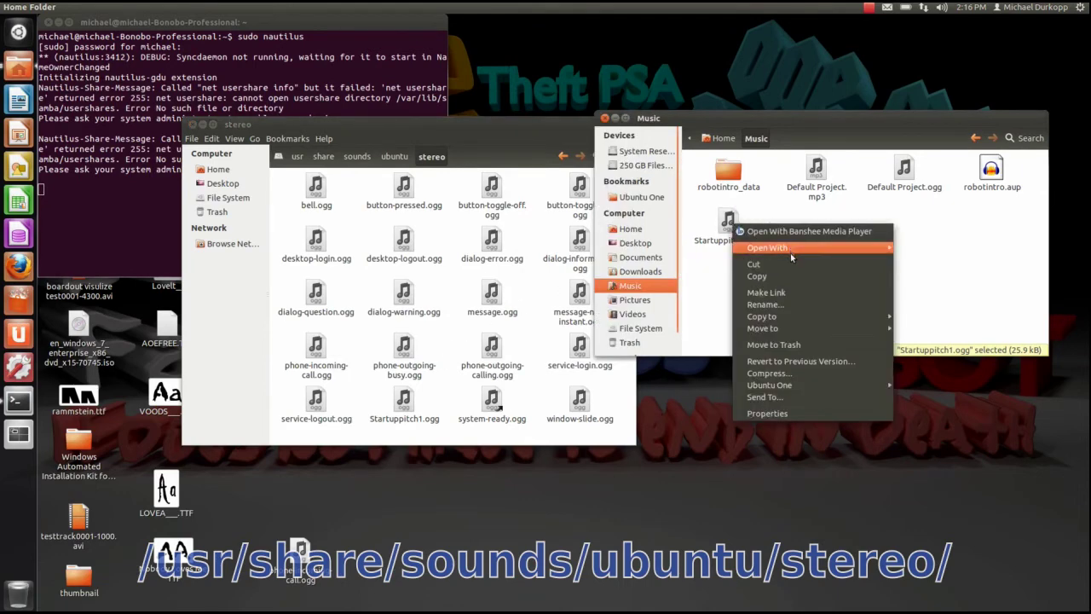
click(823, 271)
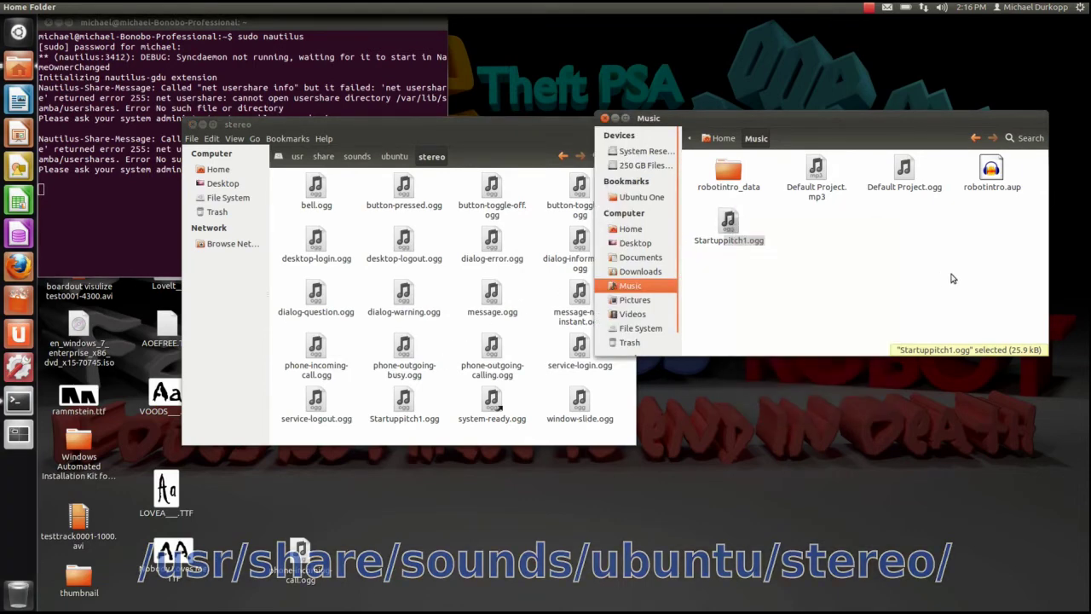
click(442, 367)
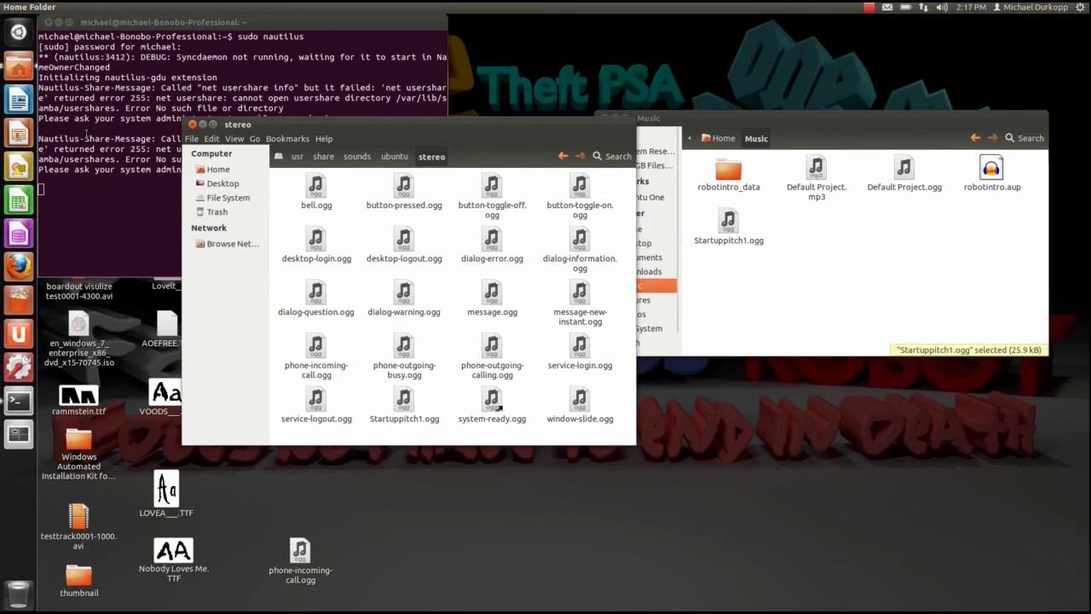
- Search the system for "sta" and open Startup Applications
click(12, 31)
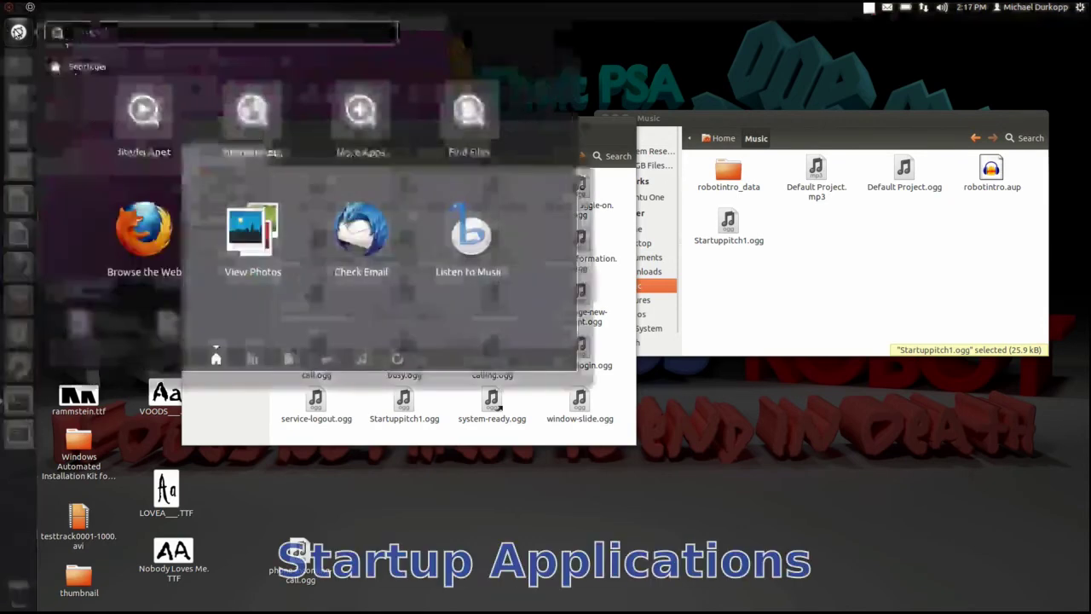
text(s)
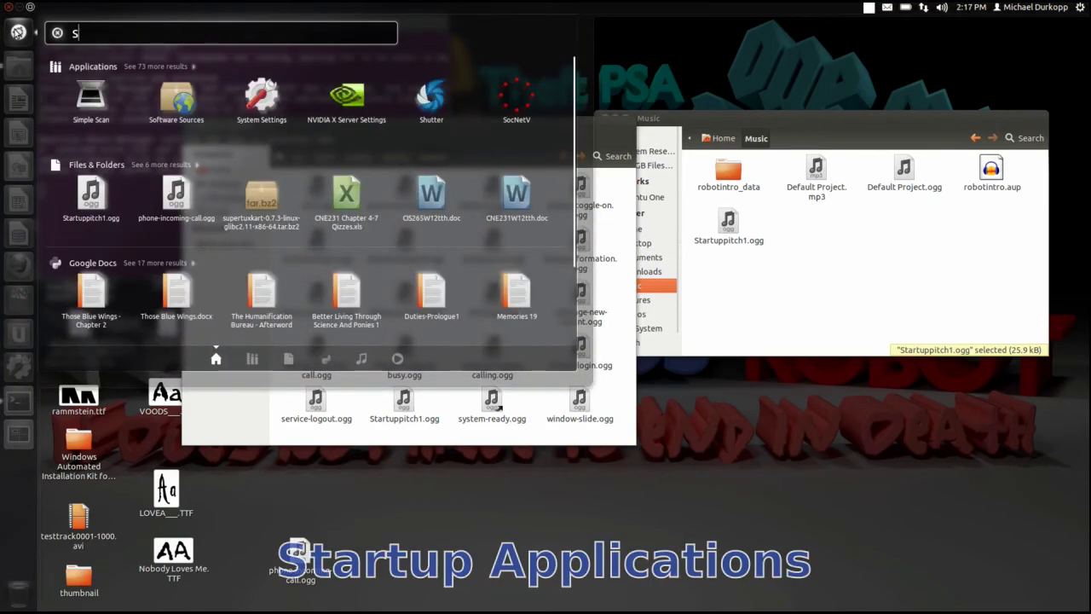
text(ta)
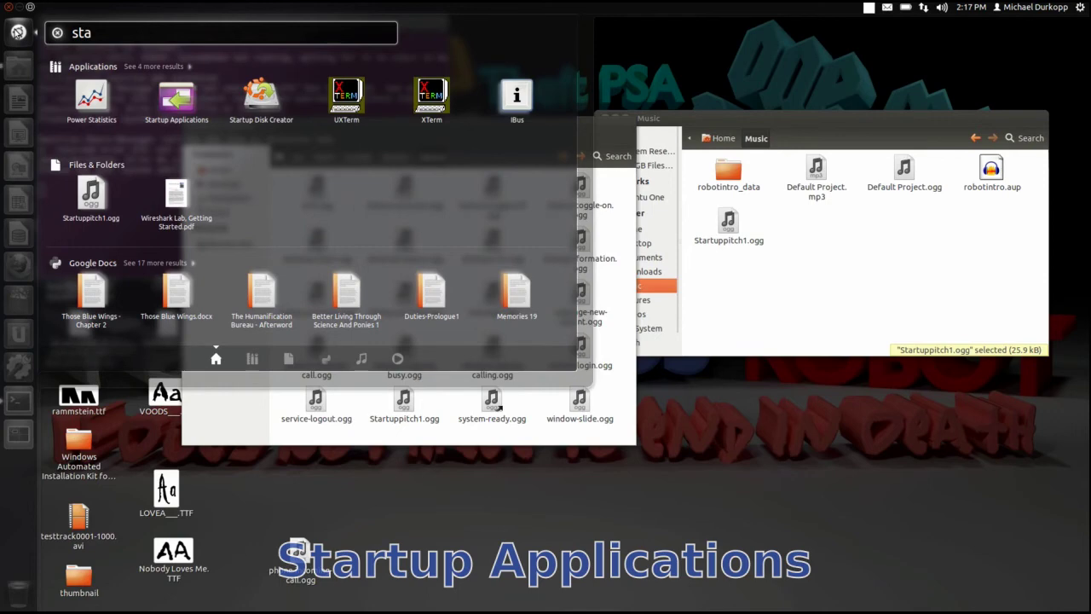
click(177, 100)
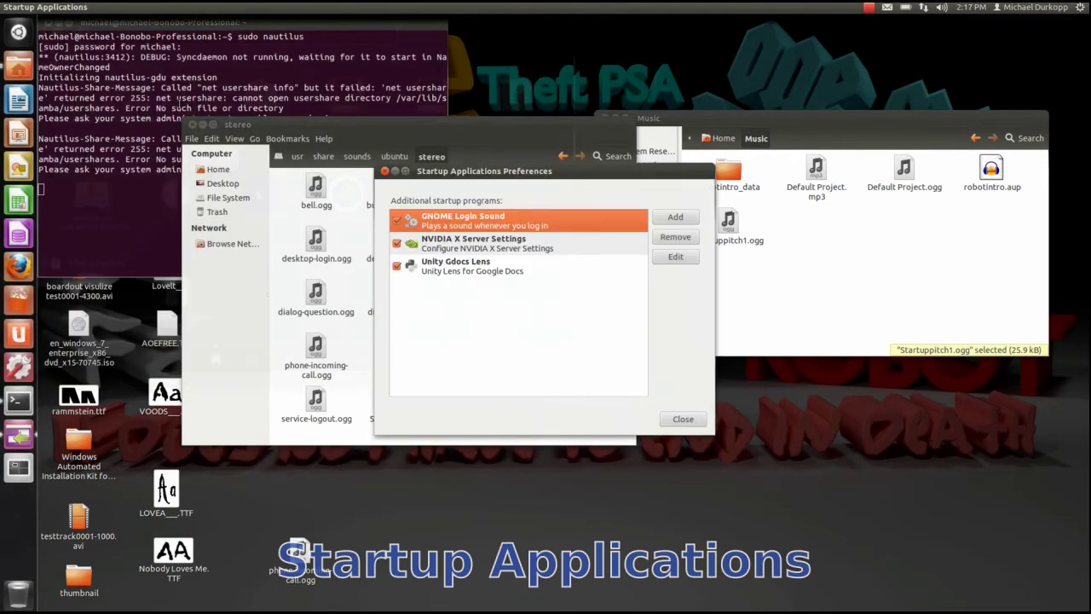
- Try replacing the sound id in the GNOME Login Sound command with startuppitch1, and close the startup preferences
click(675, 256)
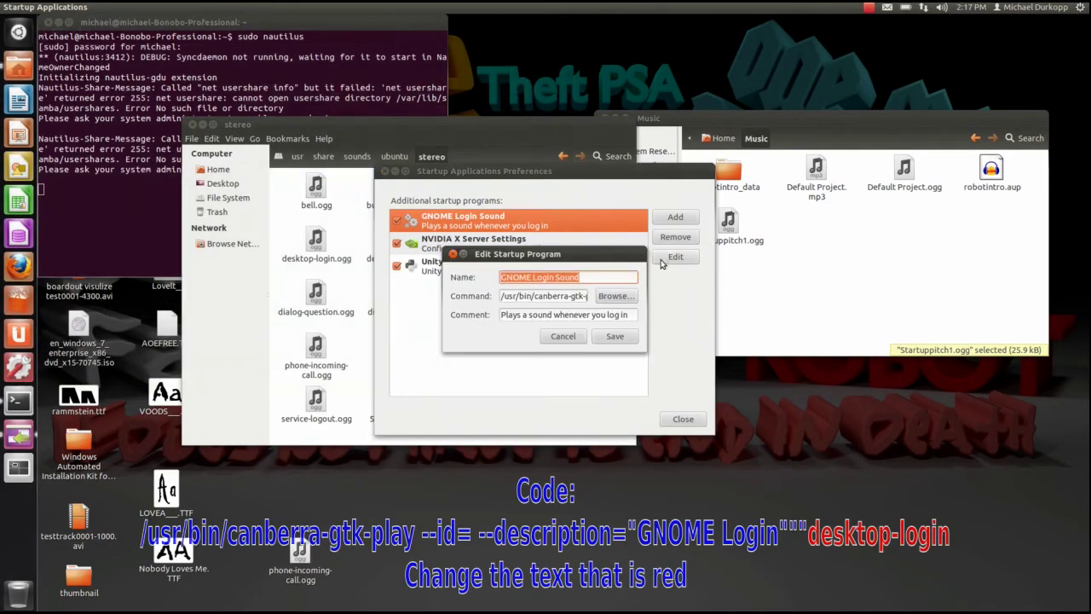
click(560, 295)
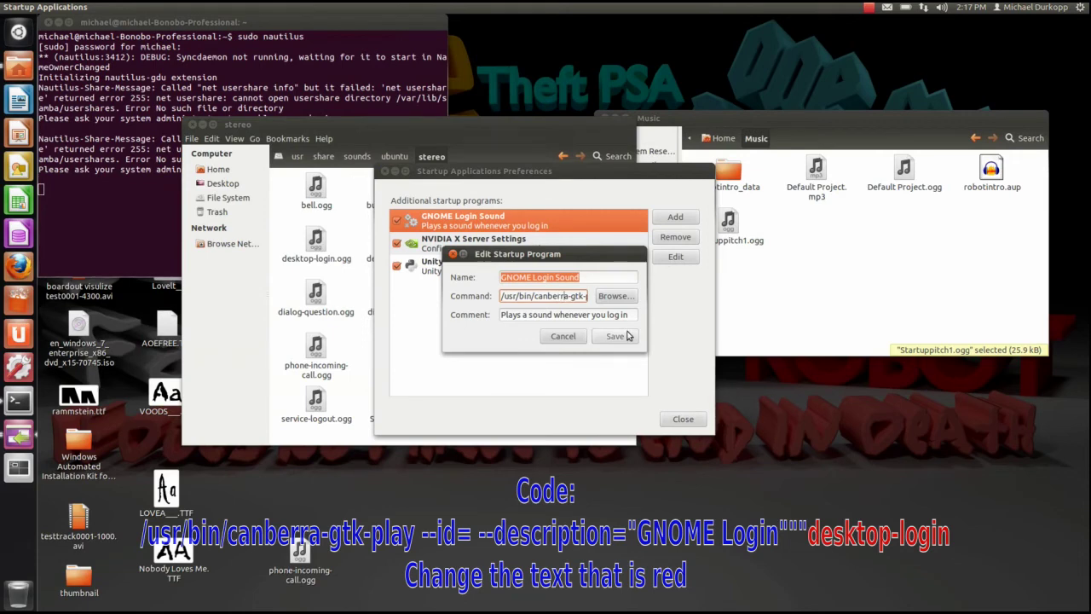
key(Right)
key(Right)
key(Right)
key(Right)
key(Right)
key(Right)
key(Right)
key(Right)
key(Right)
key(Right)
key(Right)
key(Right)
key(Right)
key(Right)
key(Right)
key(Right)
key(Right)
key(Right)
key(Right)
key(Right)
key(Left)
key(Left)
key(Left)
key(Left)
key(BackSpace)
key(BackSpace)
key(BackSpace)
key(BackSpace)
key(BackSpace)
key(BackSpace)
key(BackSpace)
key(BackSpace)
key(BackSpace)
key(BackSpace)
key(BackSpace)
key(BackSpace)
key(BackSpace)
text(startuppitch1)
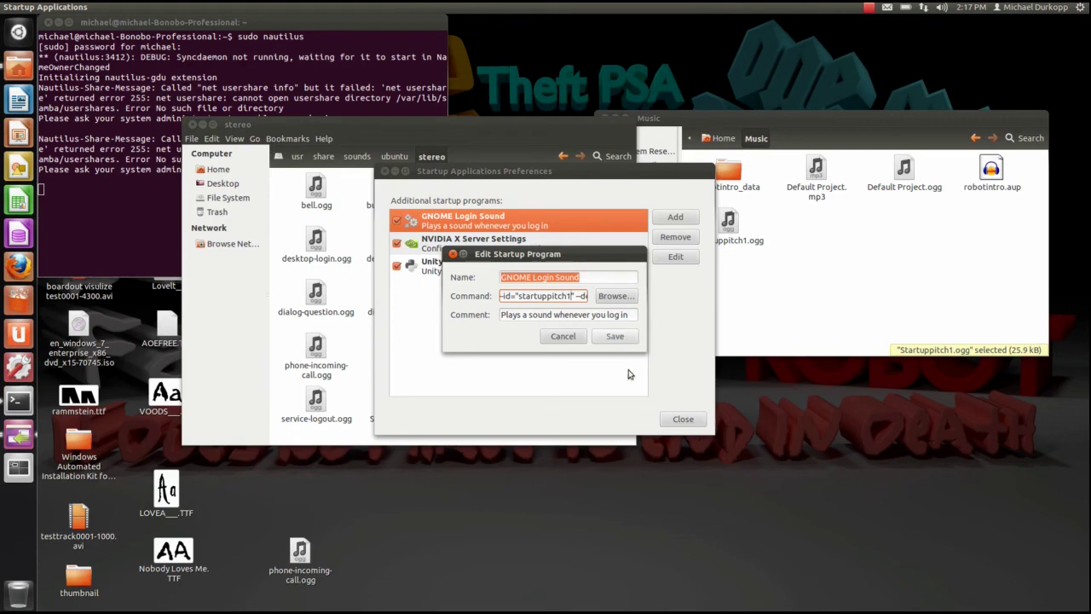
click(562, 336)
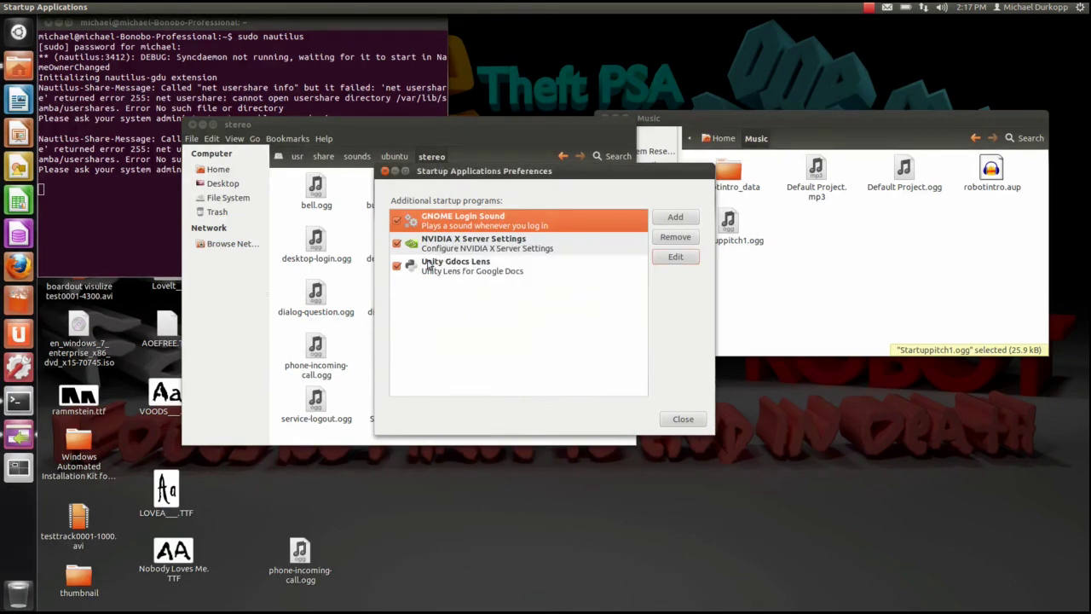
click(385, 172)
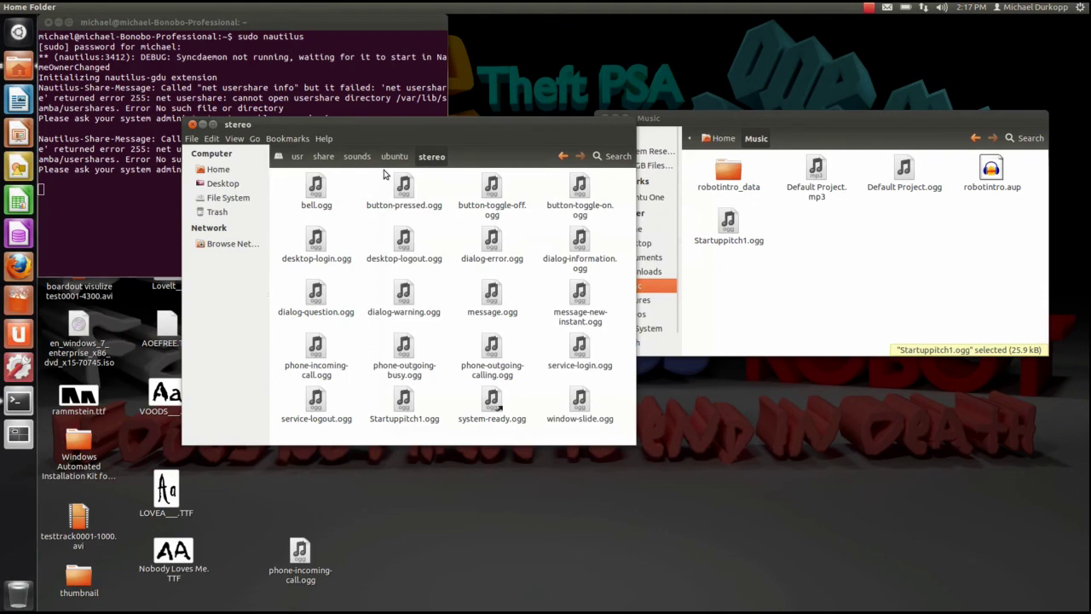